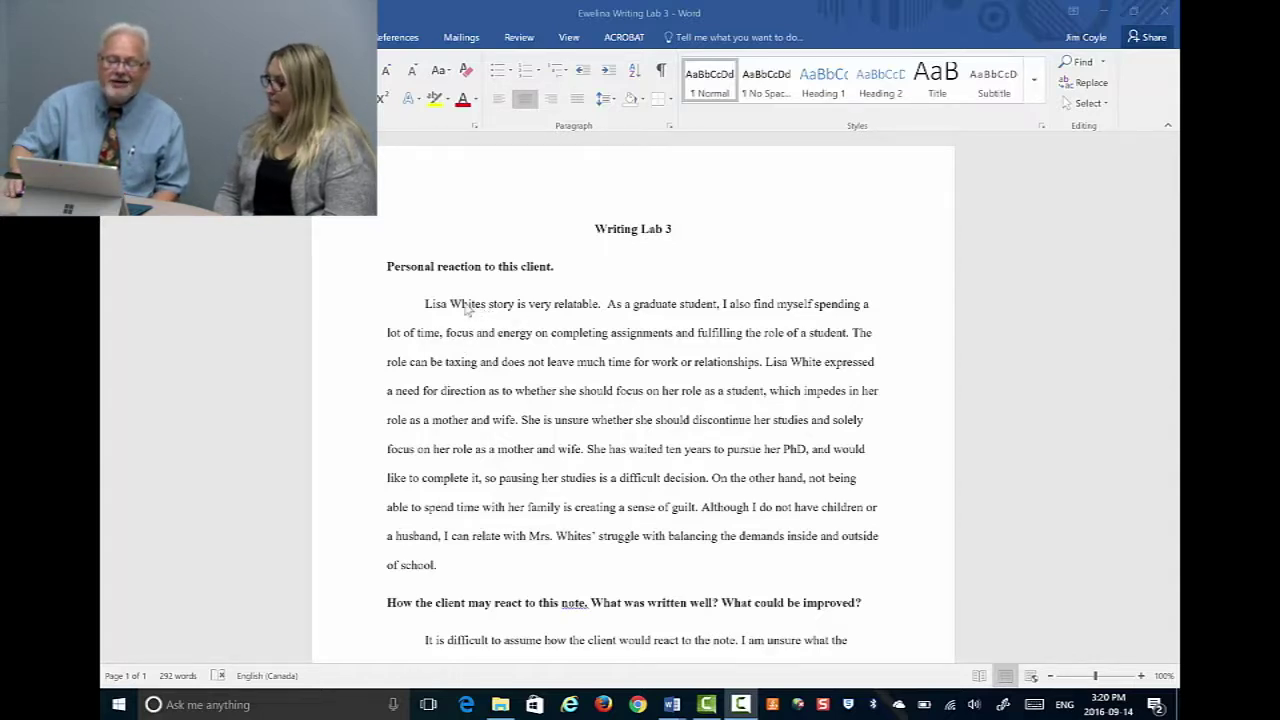
Select the word 'Whites' in the essay's opening sentence.
{"action": "left_click_drag", "start_coordinate": [486, 302], "coordinate": [450, 303]}
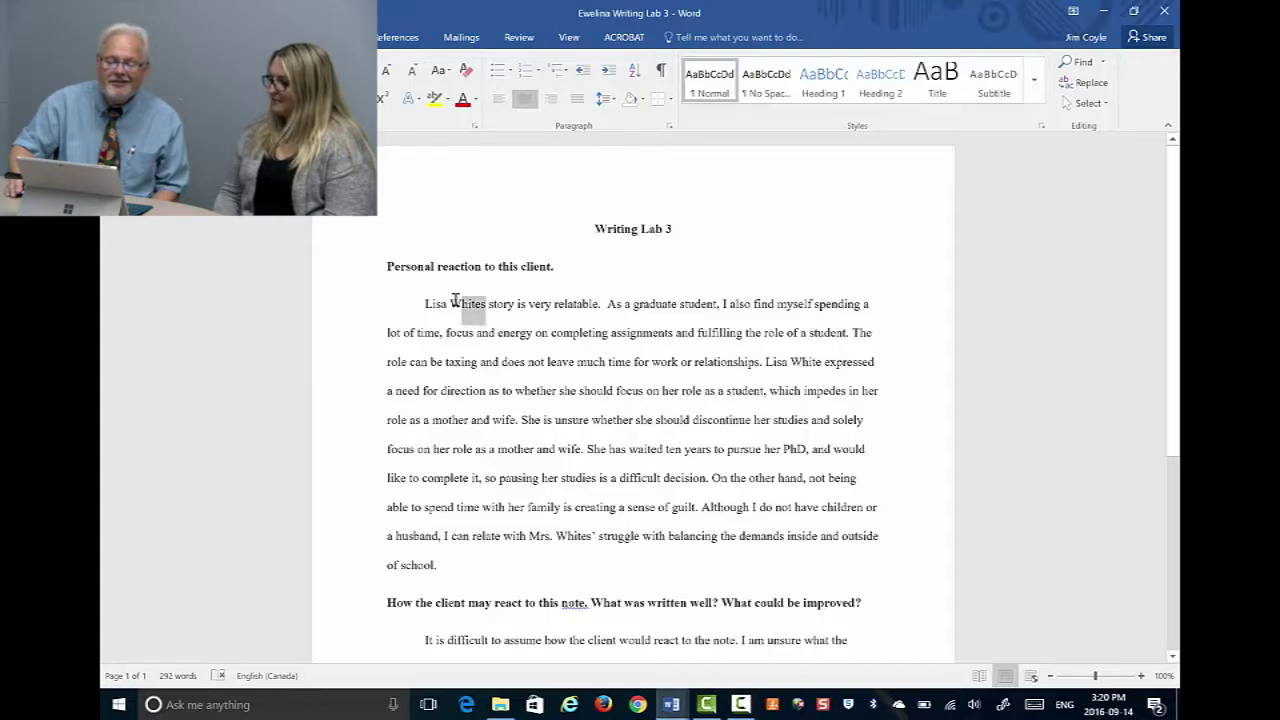
Apply yellow highlight to the selected word 'Whites' and deselect it.
{"action": "left_click", "coordinate": [432, 100]}
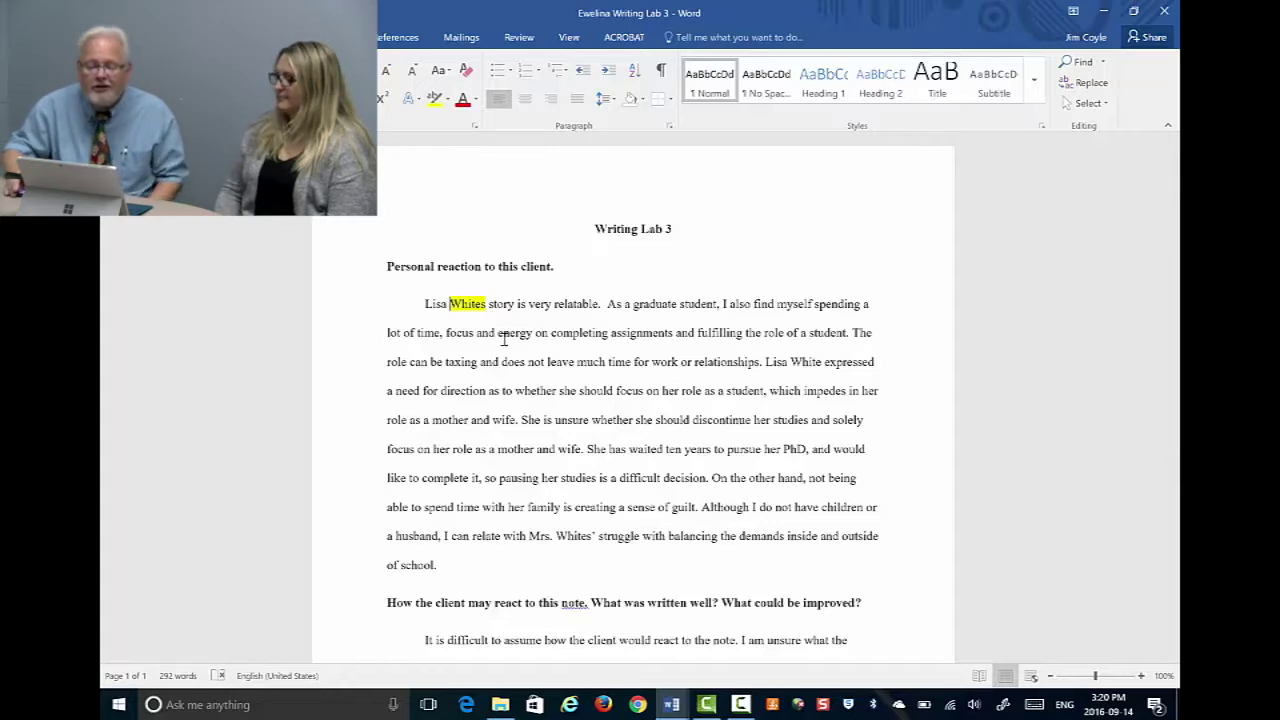
{"action": "left_click", "coordinate": [613, 303]}
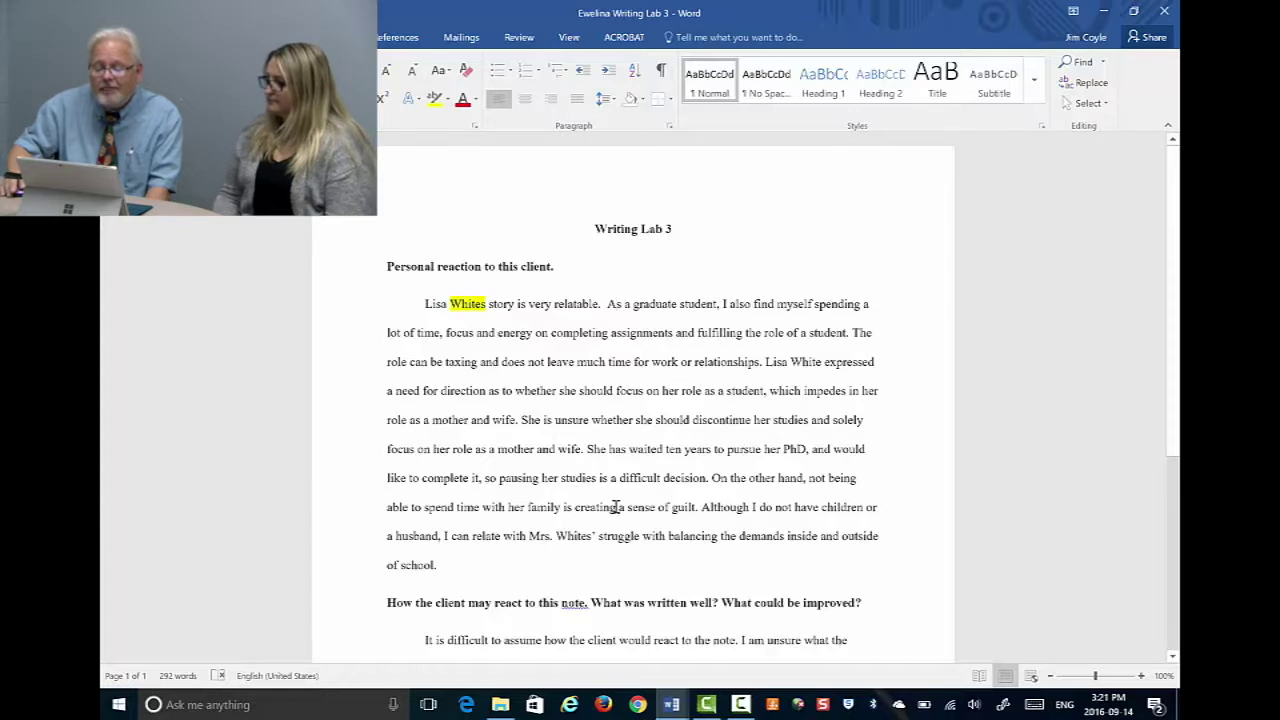
{"action": "scroll", "coordinate": [625, 495], "scroll_direction": "down", "scroll_amount": 2}
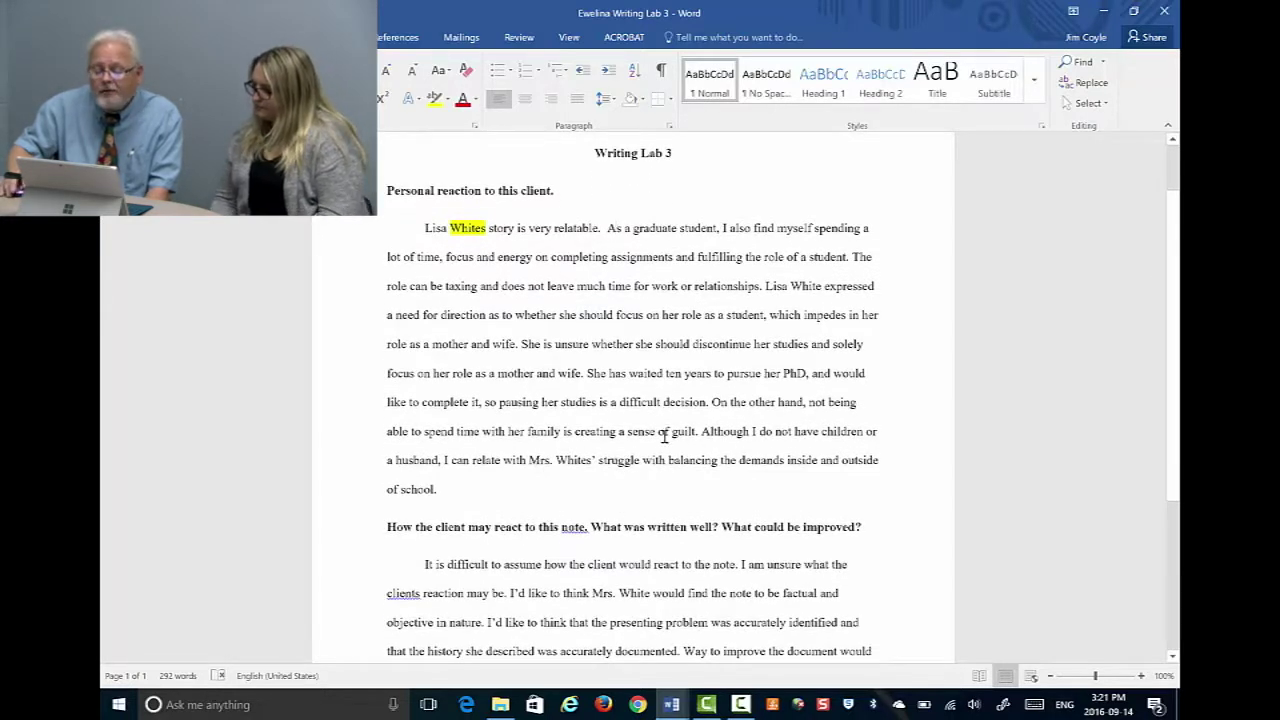
Highlight yellow the sentence from 'Although I do not have children' to 'Mrs. Whites' struggle'.
{"action": "left_click_drag", "start_coordinate": [703, 431], "coordinate": [523, 462]}
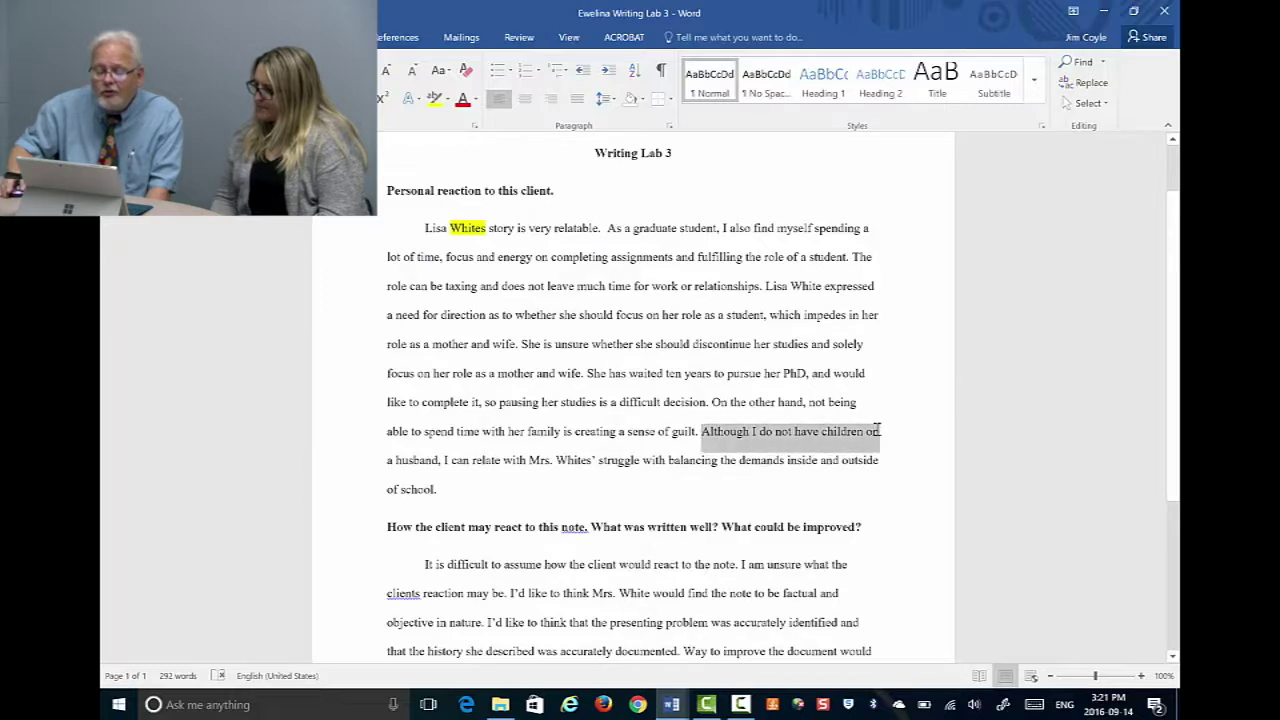
{"action": "left_click_drag", "start_coordinate": [535, 460], "coordinate": [632, 458]}
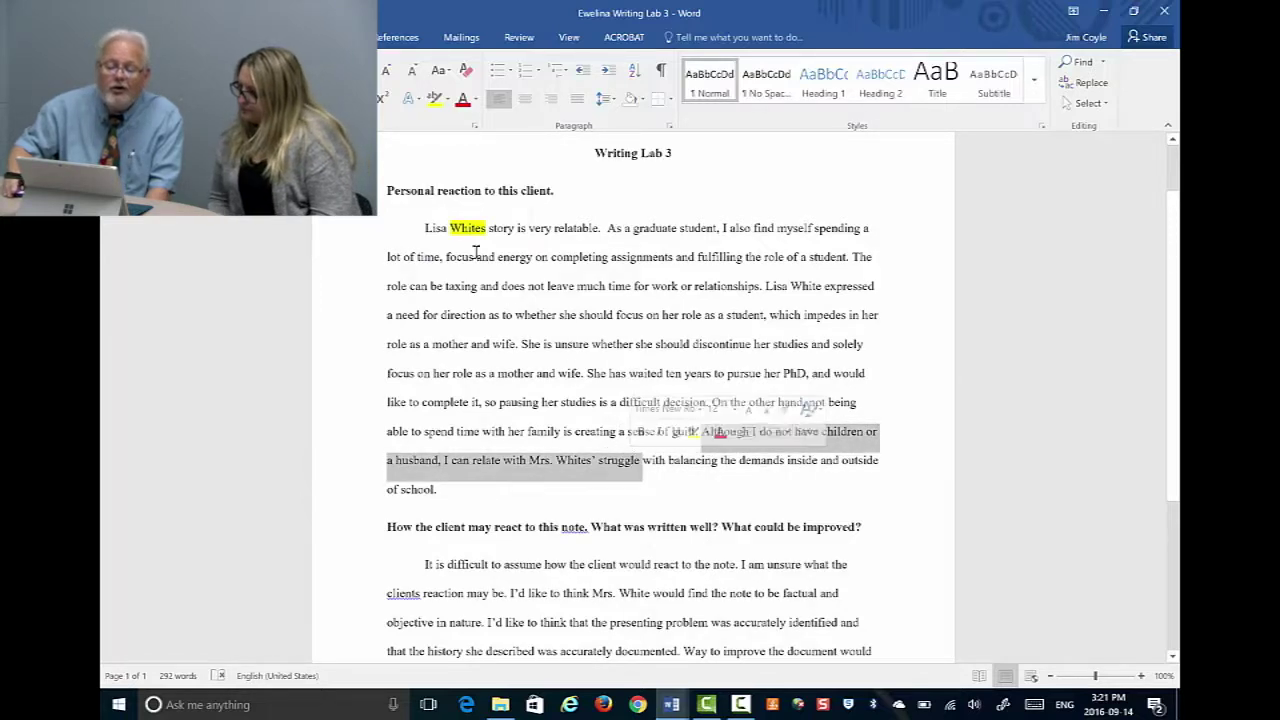
{"action": "left_click", "coordinate": [433, 101]}
{"action": "left_click", "coordinate": [442, 210]}
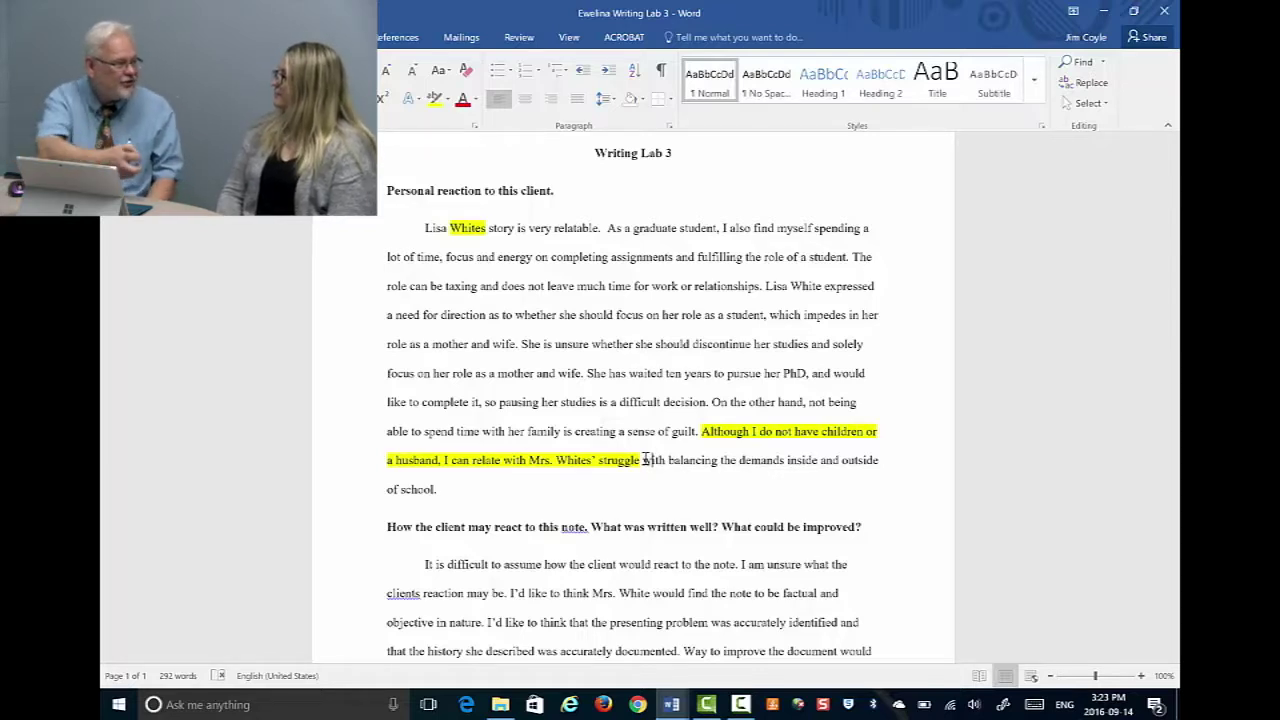
Highlight yellow 'It is difficult to assume how the client would react to the note'.
{"action": "scroll", "coordinate": [684, 470], "scroll_direction": "down", "scroll_amount": 3}
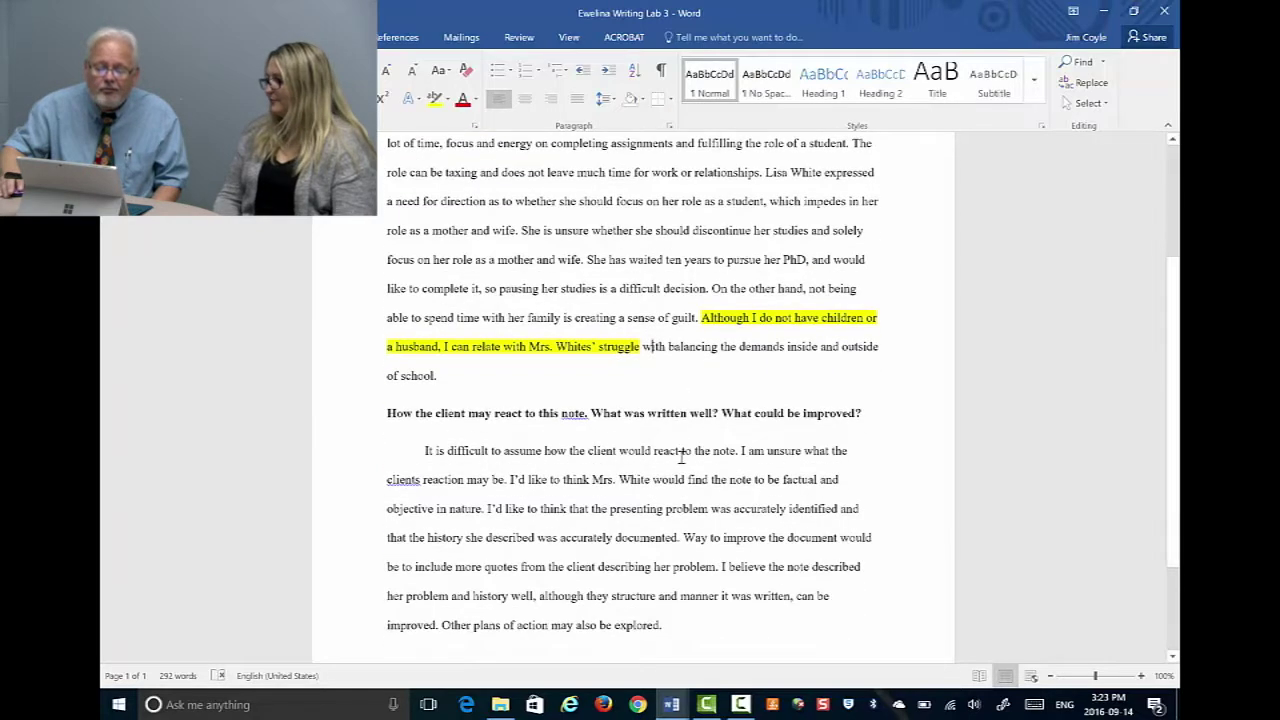
{"action": "scroll", "coordinate": [684, 470], "scroll_direction": "down", "scroll_amount": 1}
{"action": "scroll", "coordinate": [682, 460], "scroll_direction": "down", "scroll_amount": 1}
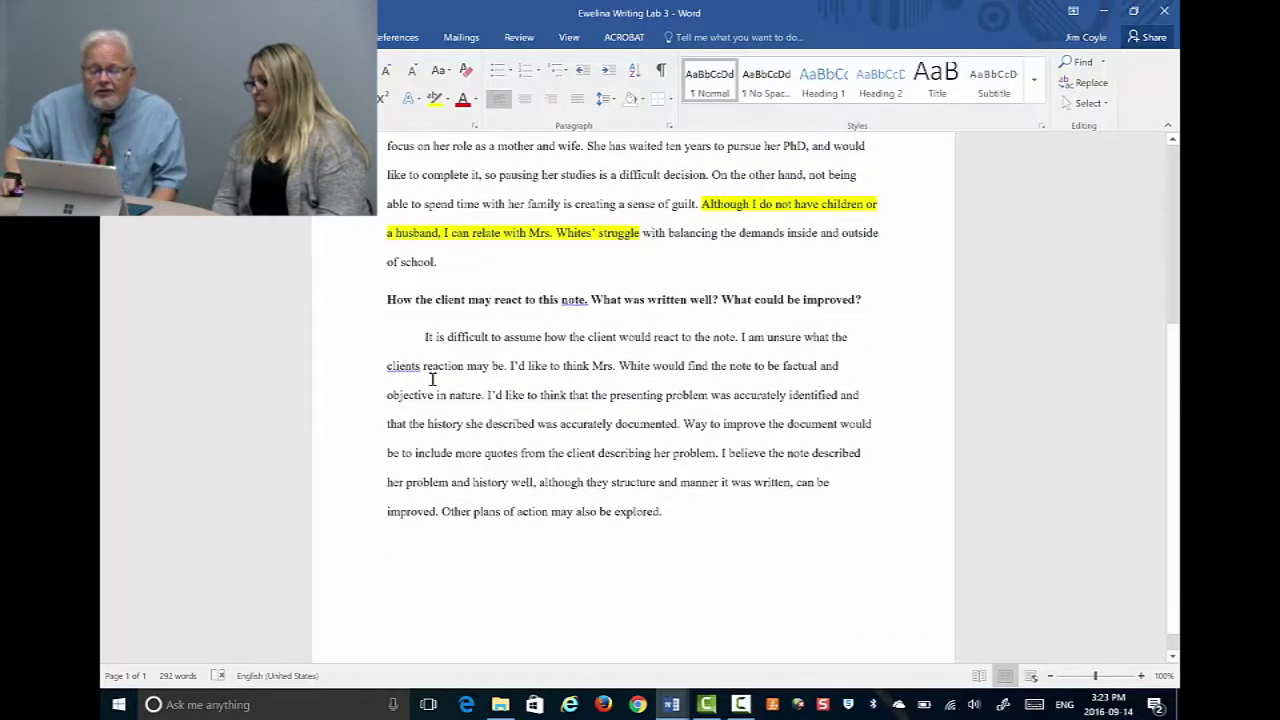
{"action": "left_click_drag", "start_coordinate": [425, 340], "coordinate": [727, 355]}
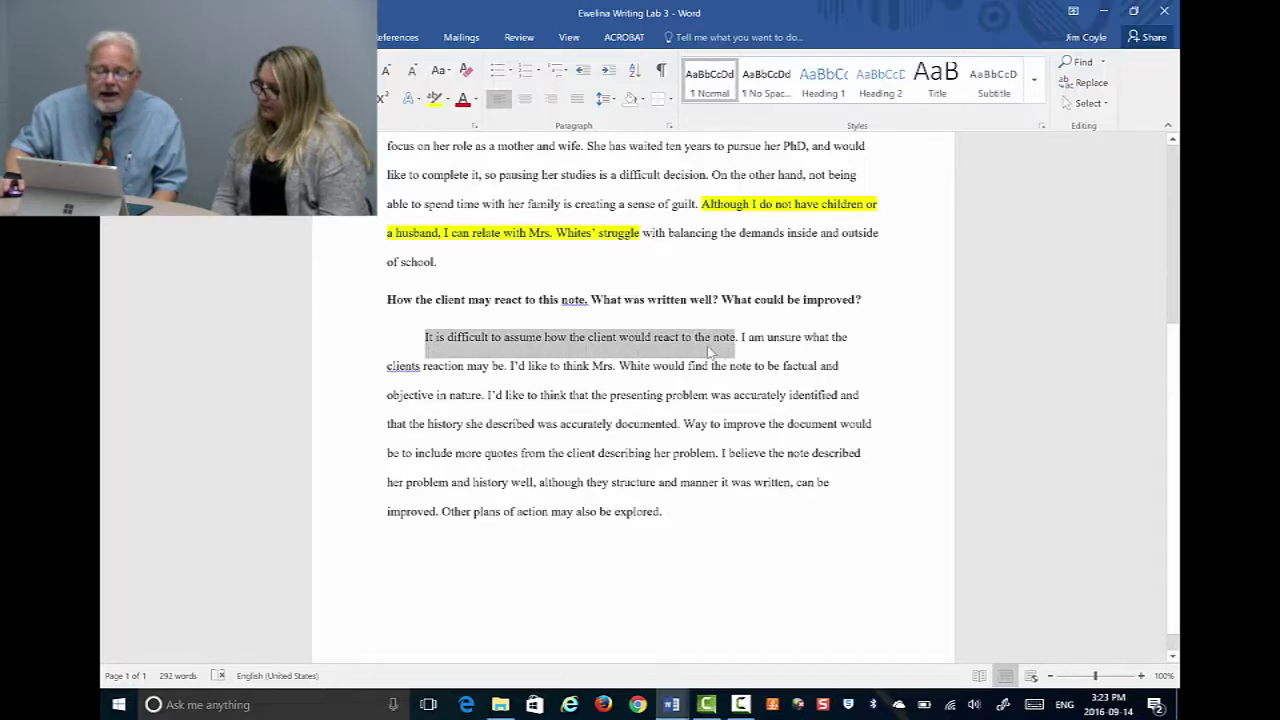
{"action": "left_click", "coordinate": [434, 99]}
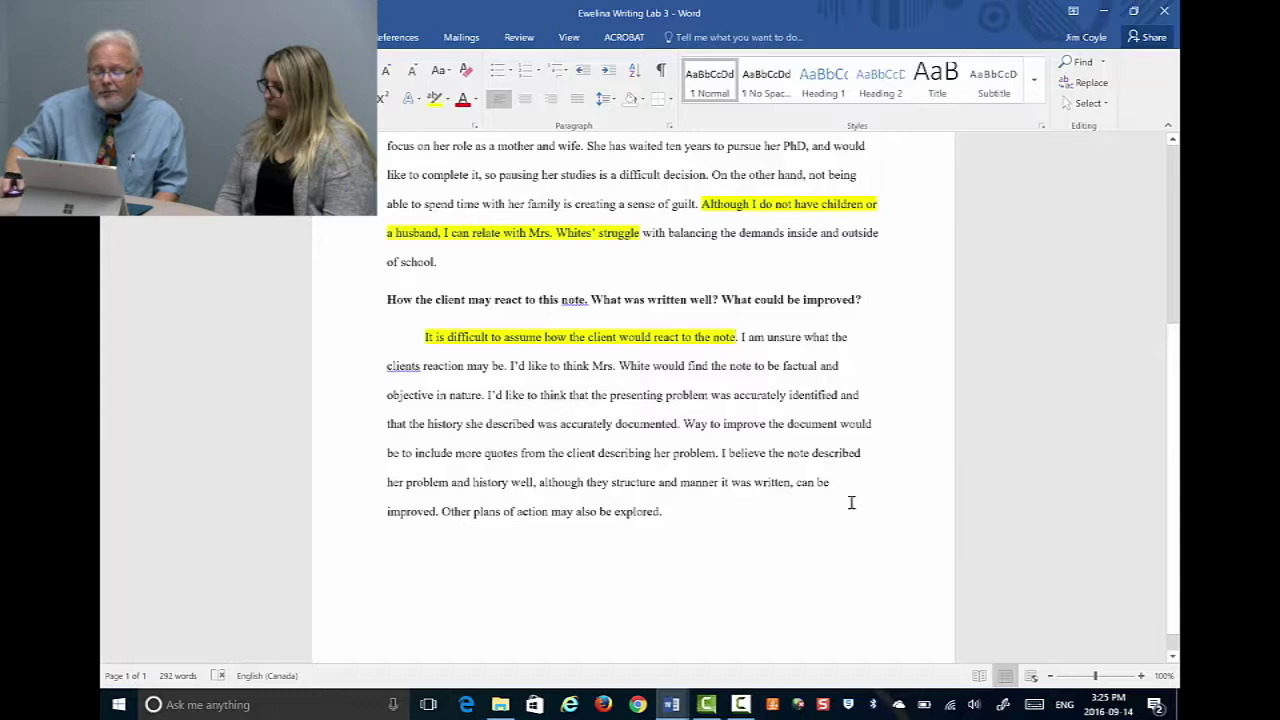
{"action": "mouse_move", "coordinate": [722, 484]}
{"action": "left_mouse_down"}
{"action": "mouse_move", "coordinate": [830, 503]}
{"action": "mouse_move", "coordinate": [696, 522]}
{"action": "left_mouse_up"}
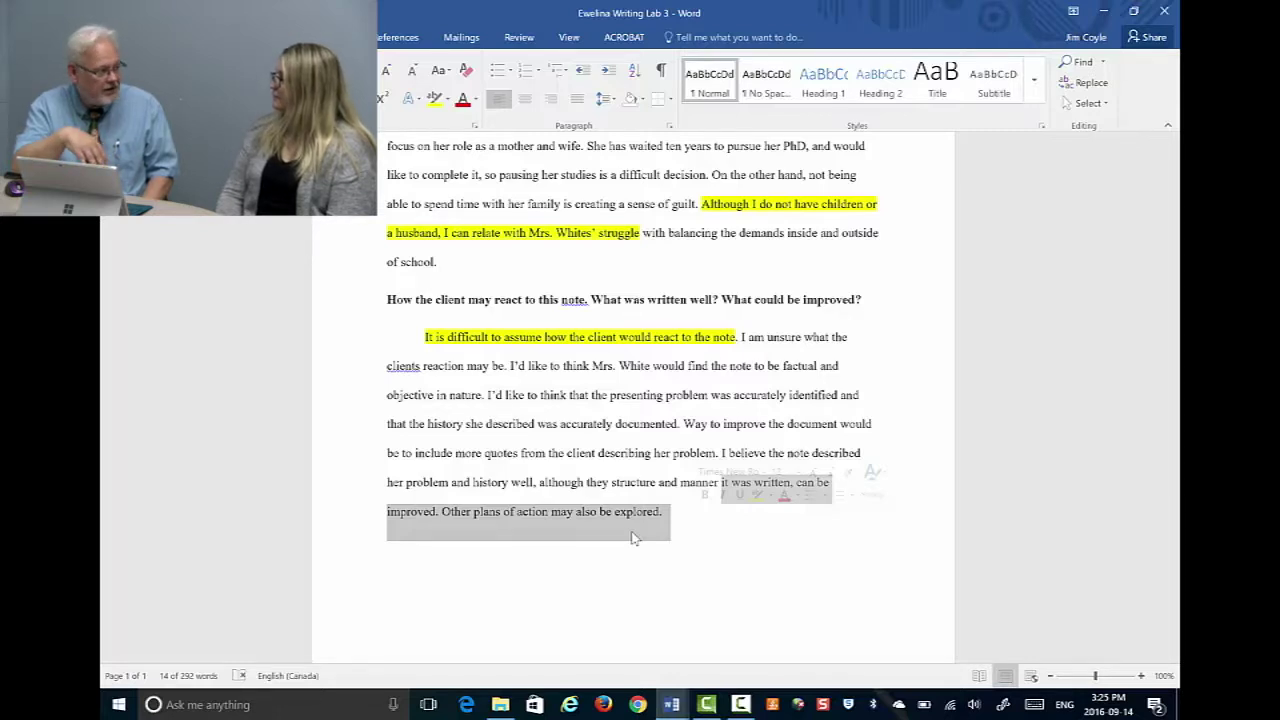
{"action": "left_click", "coordinate": [463, 511]}
{"action": "left_click", "coordinate": [439, 511]}
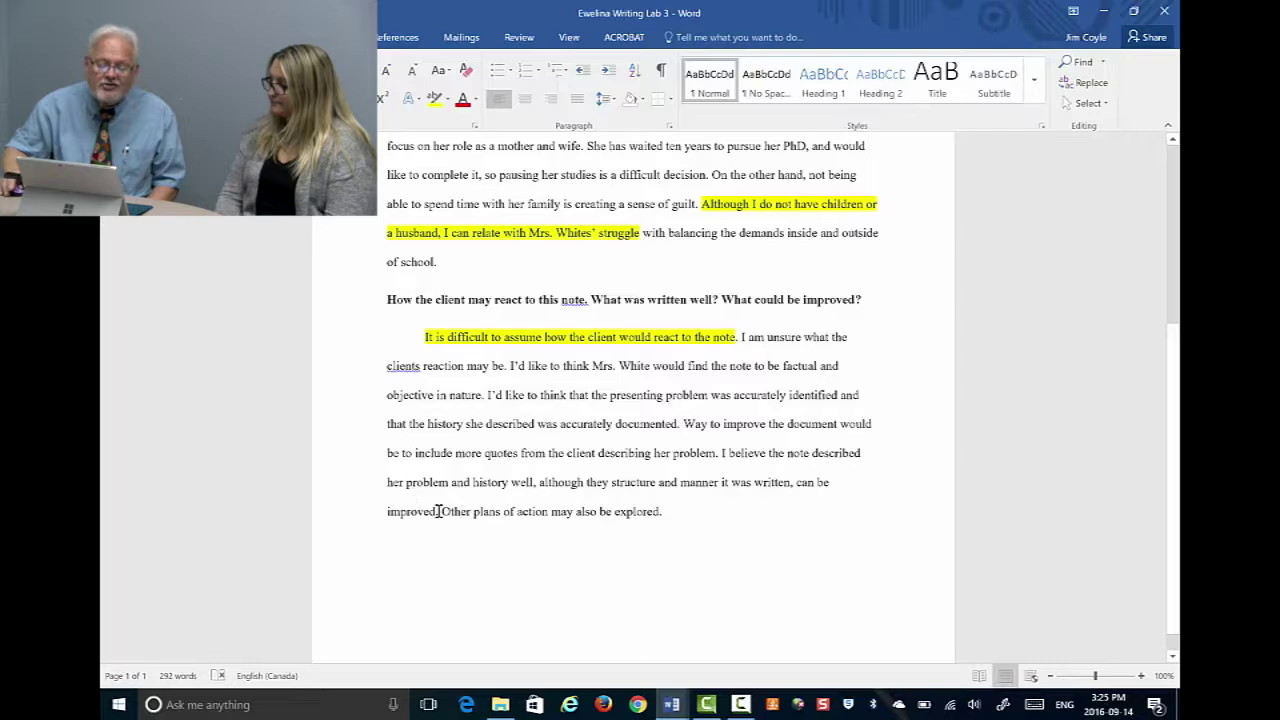